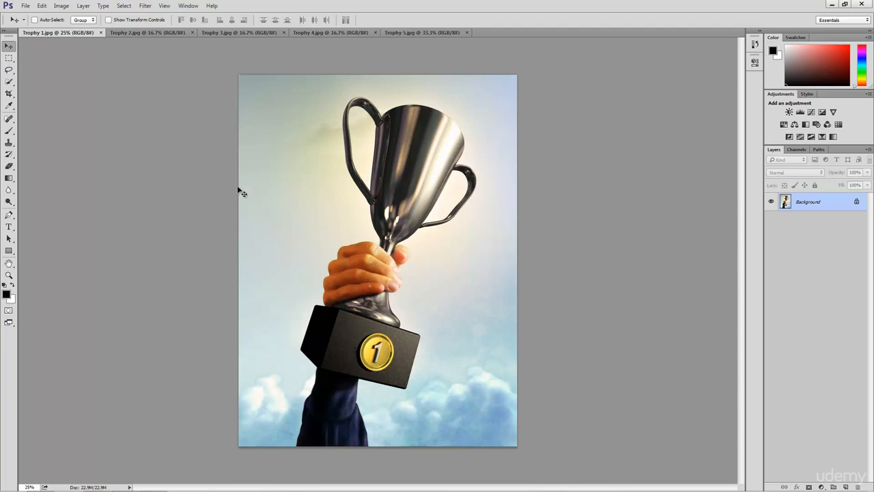
- Browse through the five open Trophy images one by one
click(142, 31)
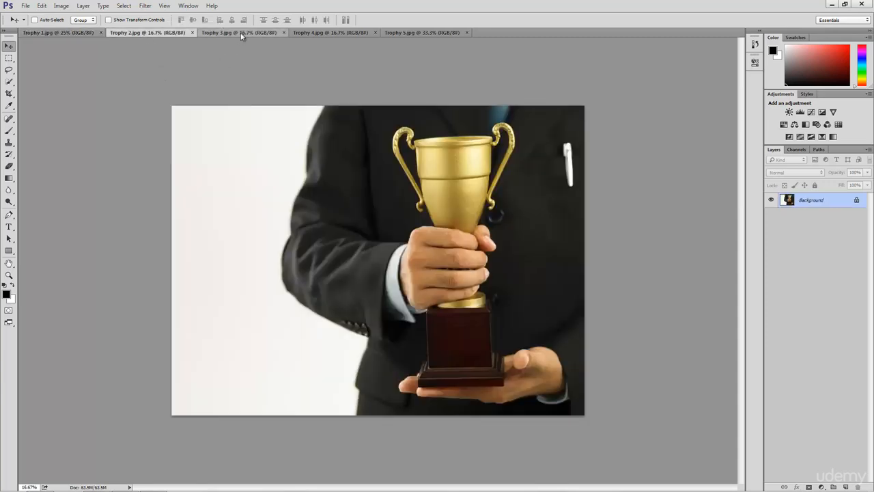
click(241, 33)
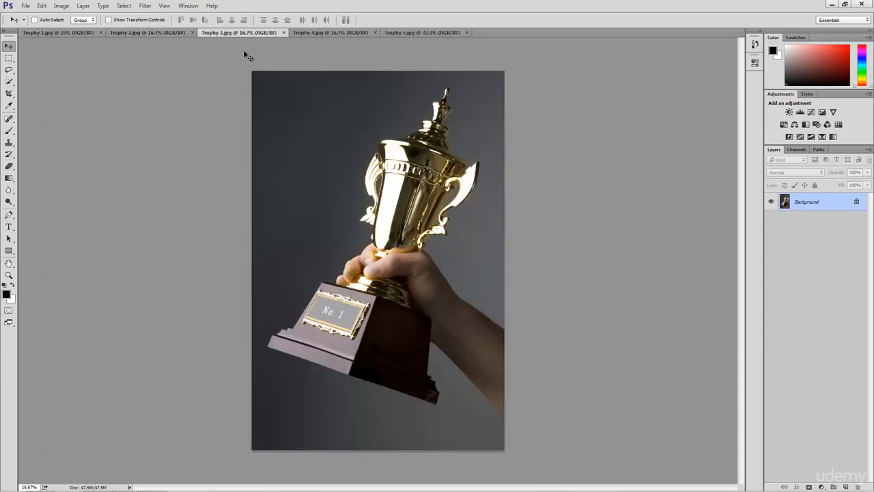
click(309, 32)
click(424, 33)
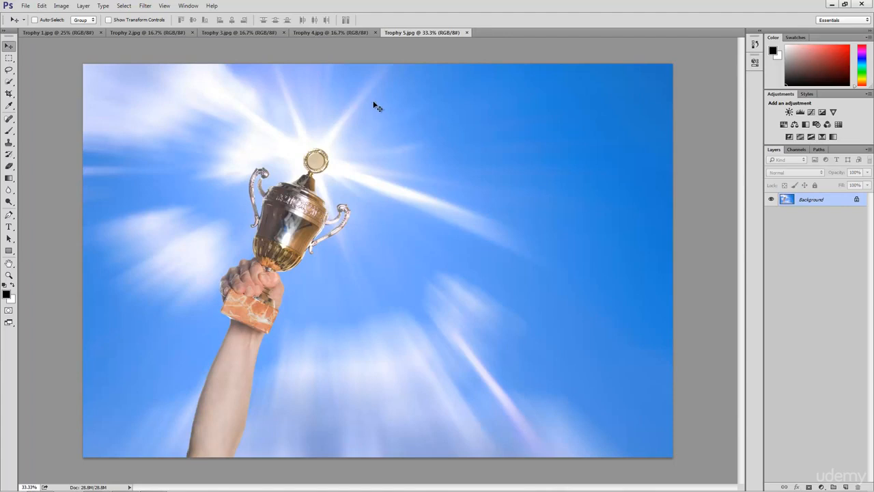
click(334, 32)
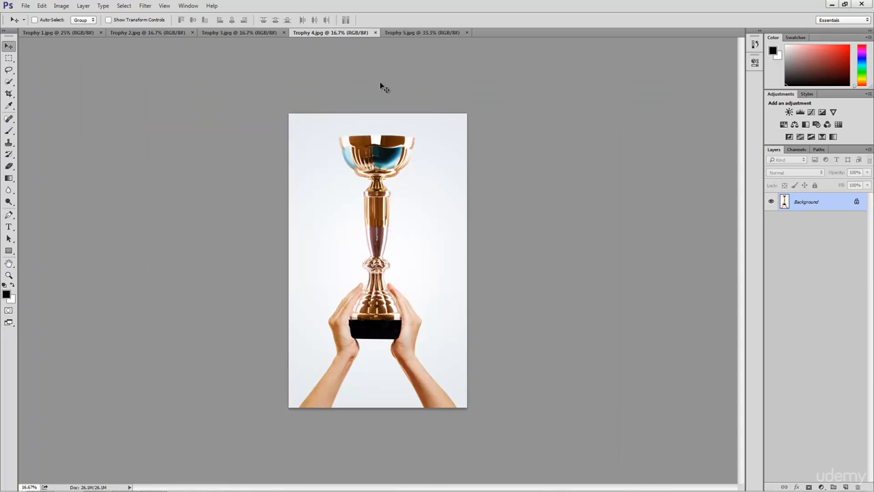
click(257, 33)
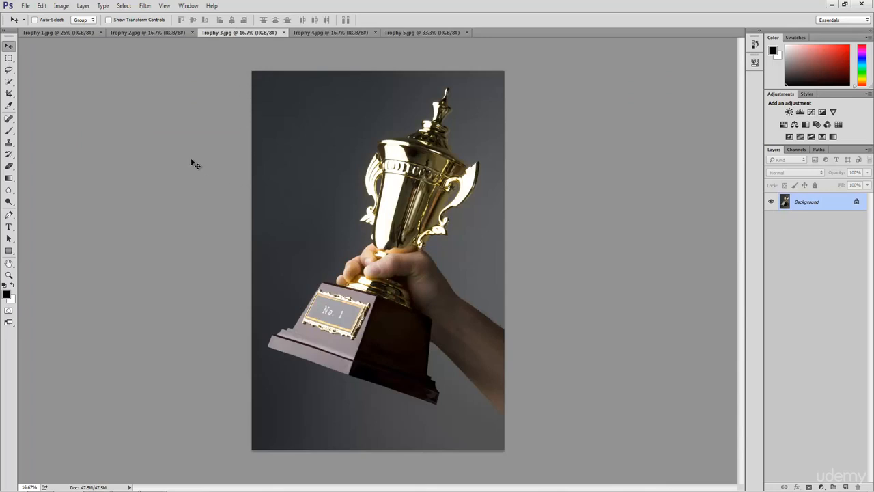
click(150, 33)
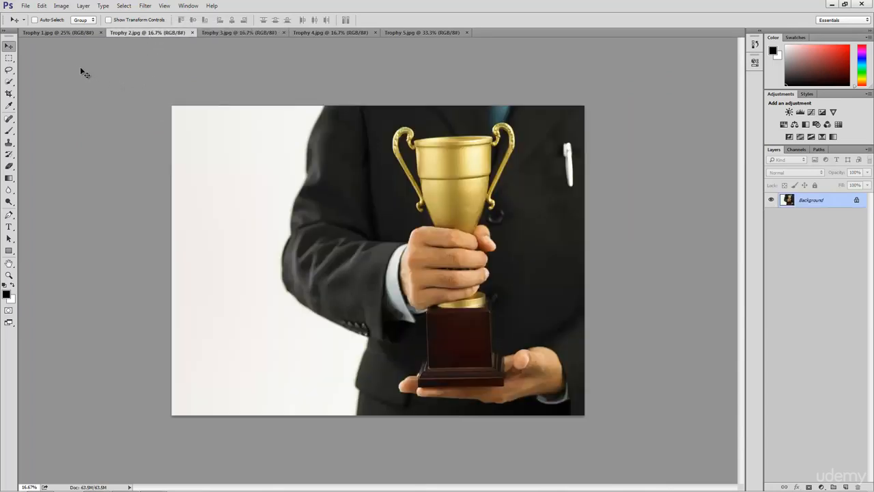
click(58, 32)
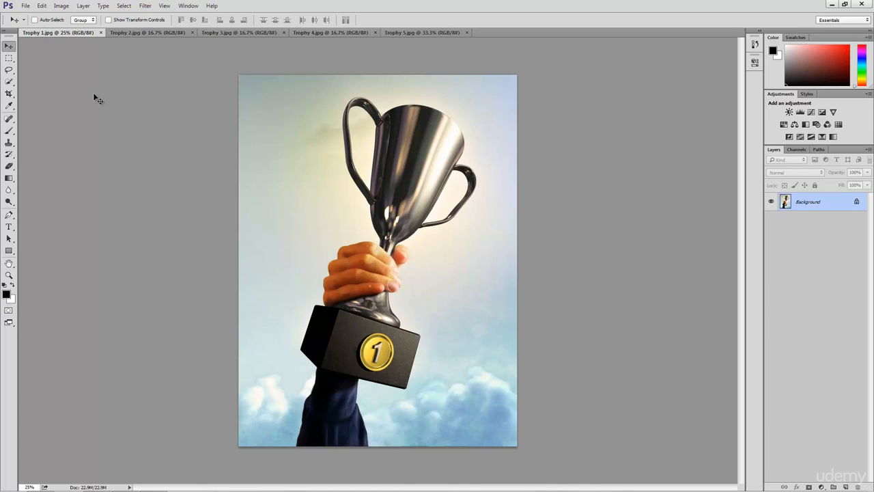
- Inspect the image size of Trophy 1.jpg and close the dialog without changes
click(60, 6)
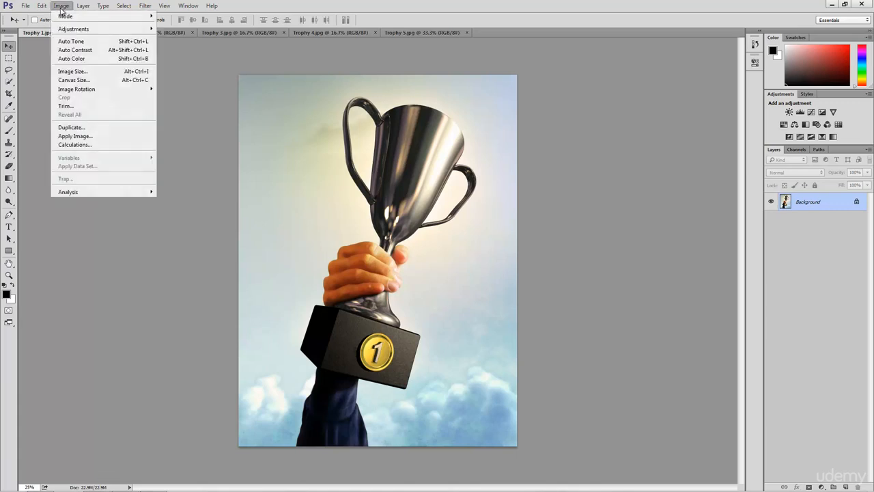
click(92, 72)
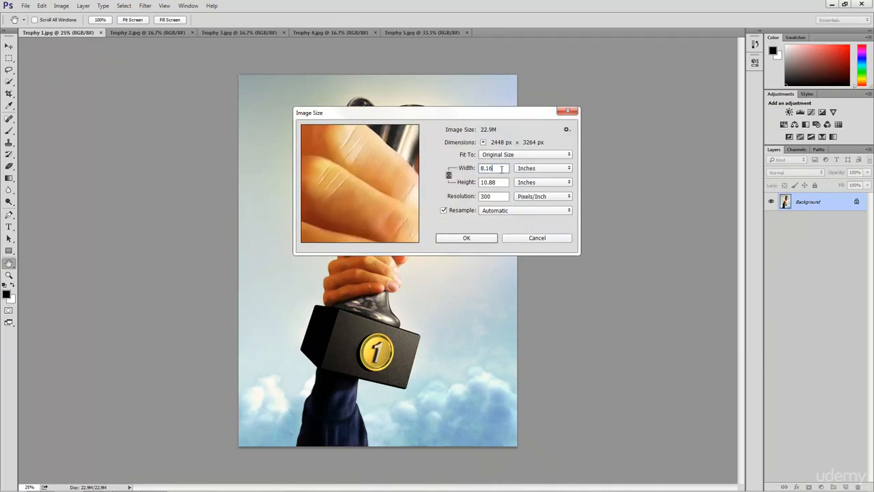
double_click(482, 182)
click(466, 238)
key(v)
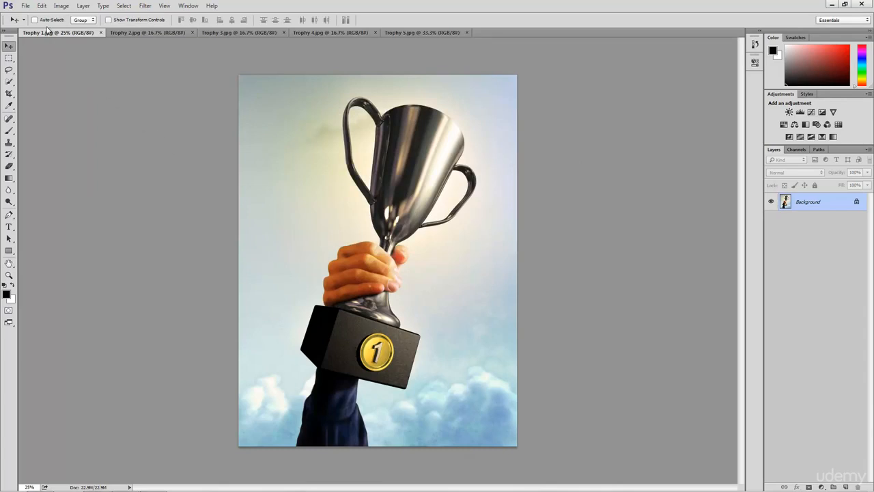
click(26, 6)
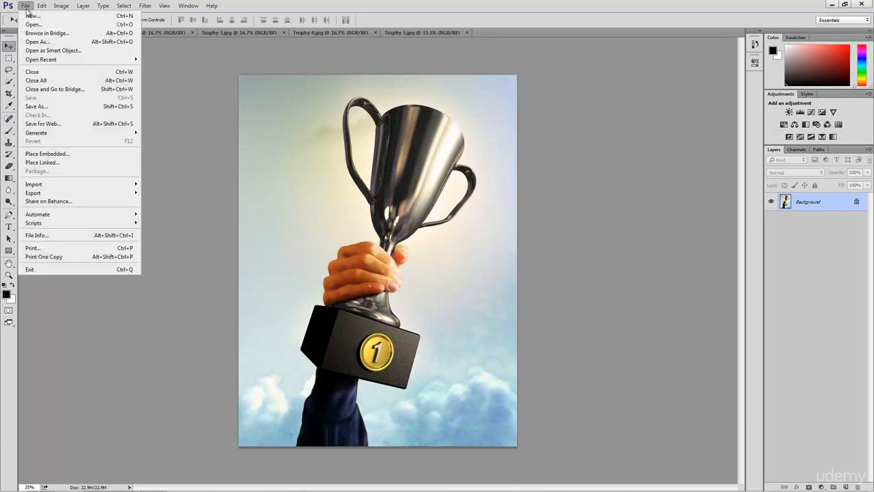
click(52, 106)
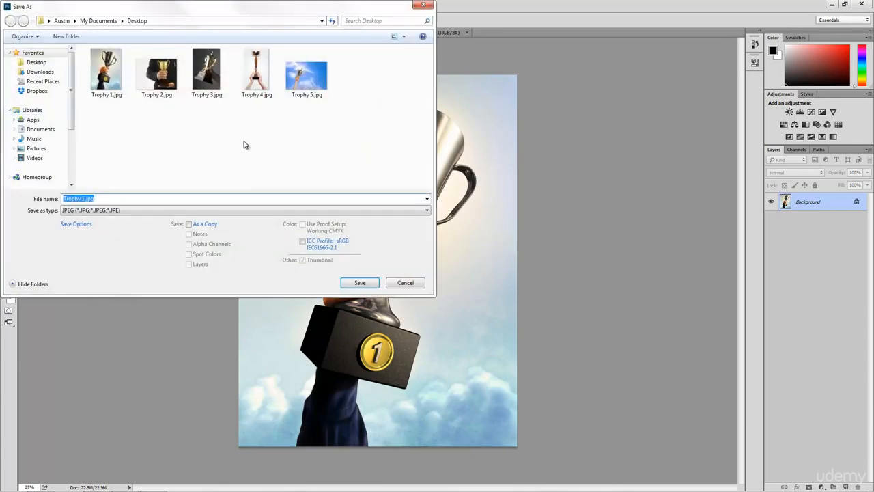
click(385, 140)
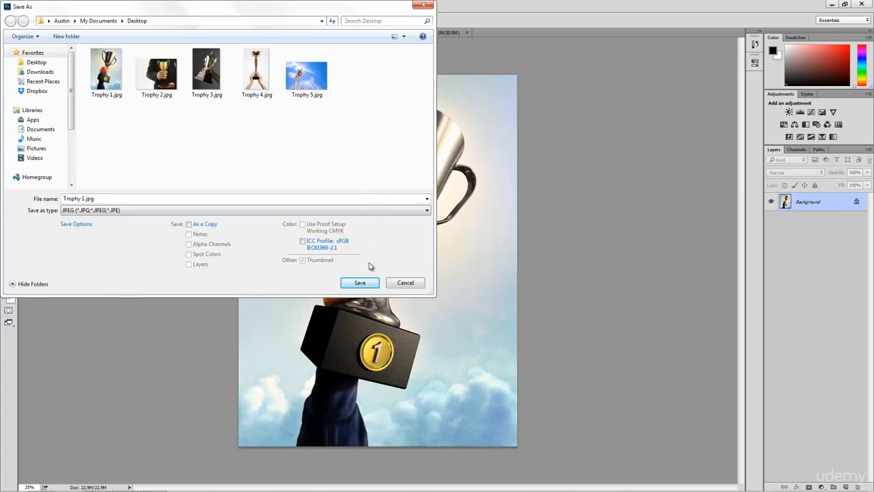
click(360, 283)
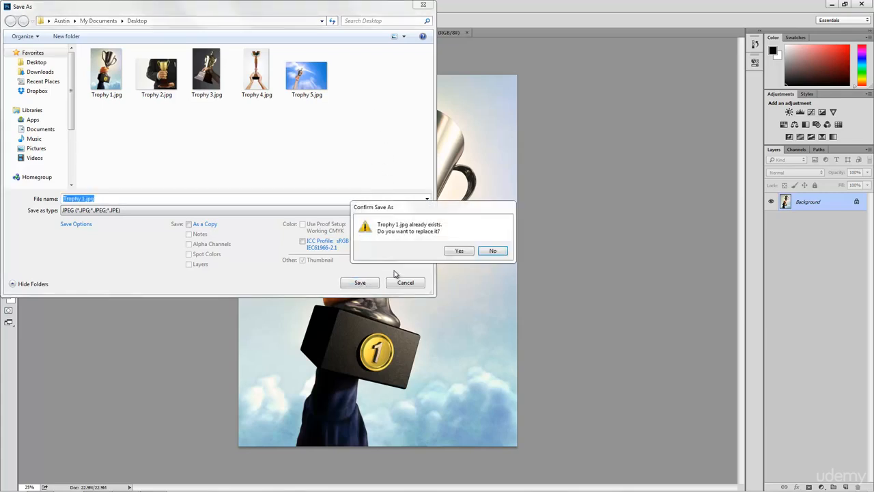
click(460, 251)
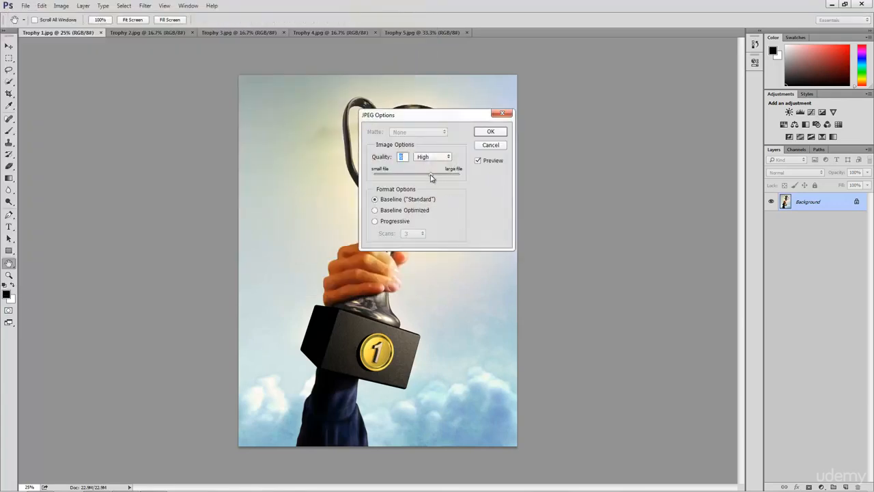
mouse_move(430, 175)
mouse_down()
mouse_move(414, 176)
mouse_move(442, 178)
mouse_up()
click(498, 145)
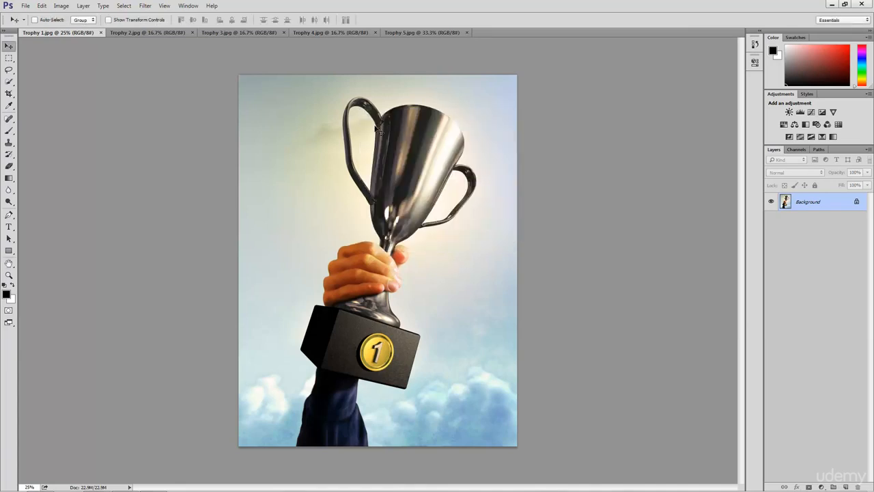
- Open the Image Processor script and set it to process the open images and save them in the same location
click(26, 5)
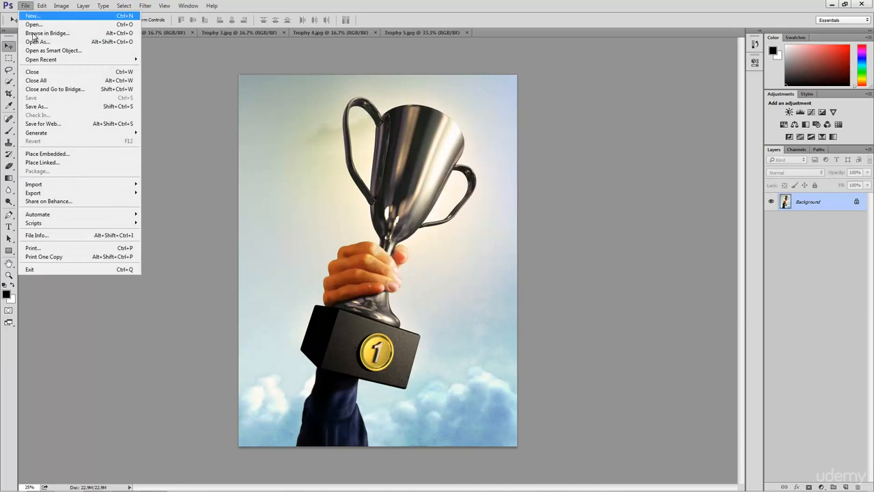
mouse_move(89, 225)
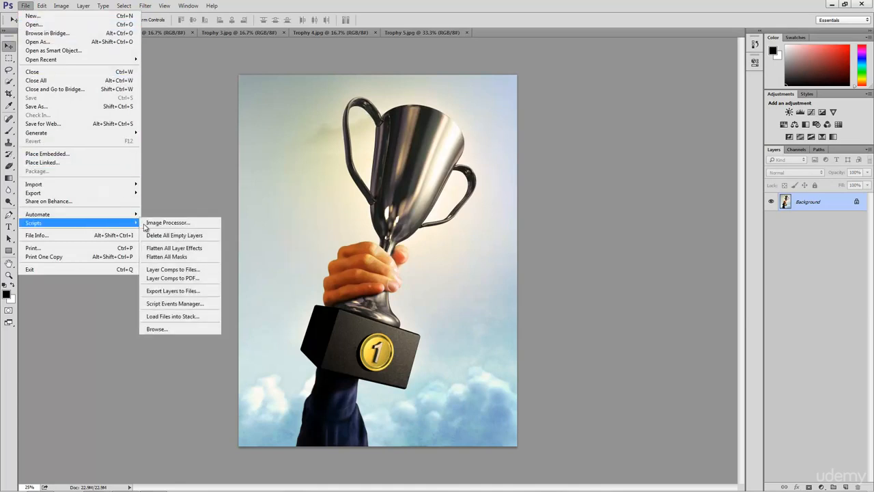
click(175, 226)
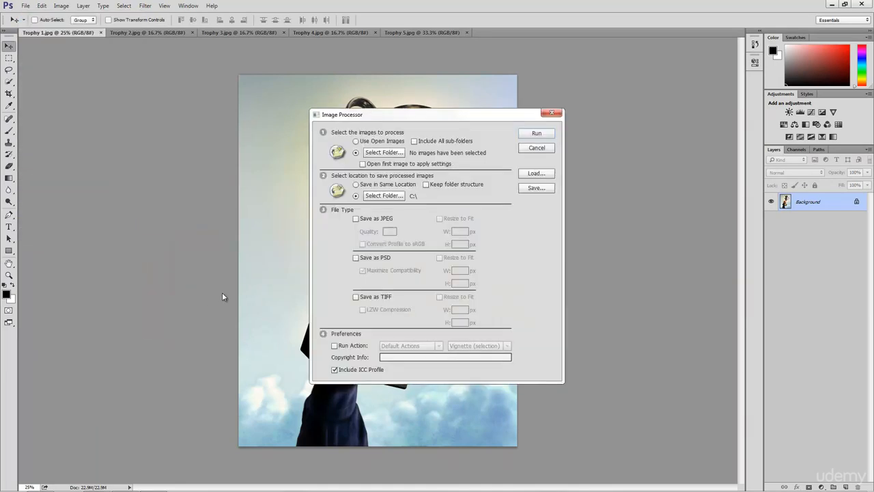
drag(431, 120, 400, 101)
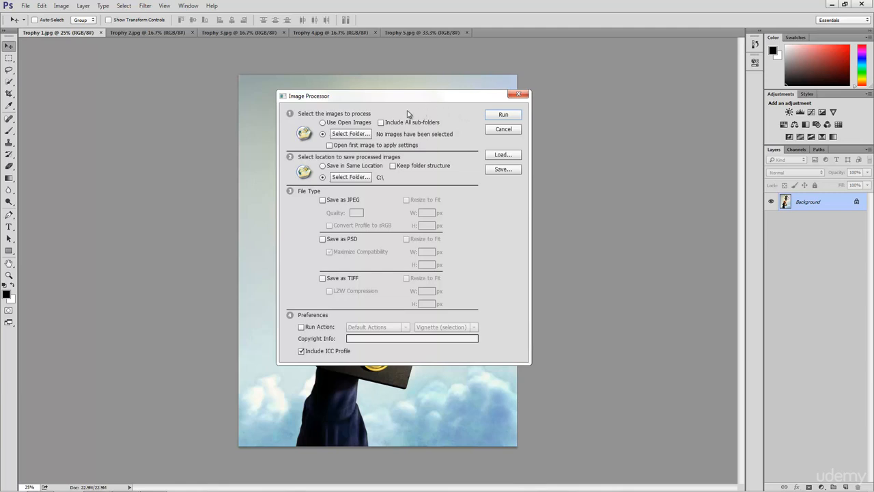
click(350, 125)
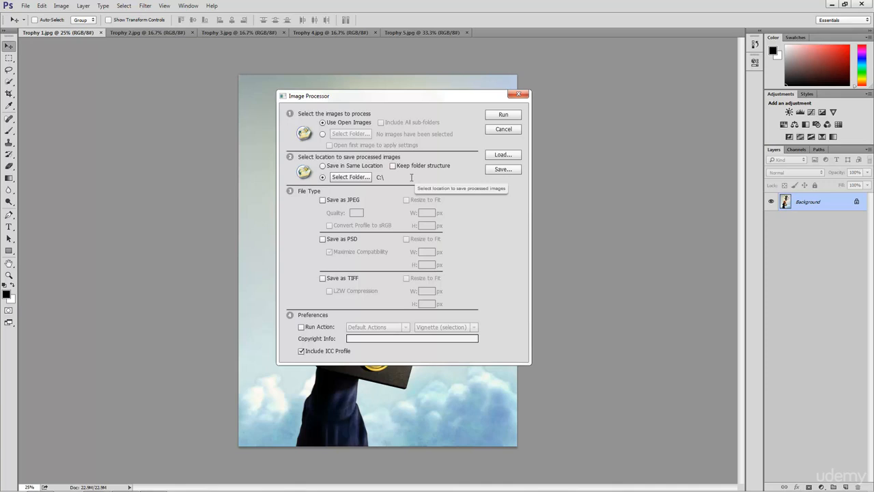
click(342, 168)
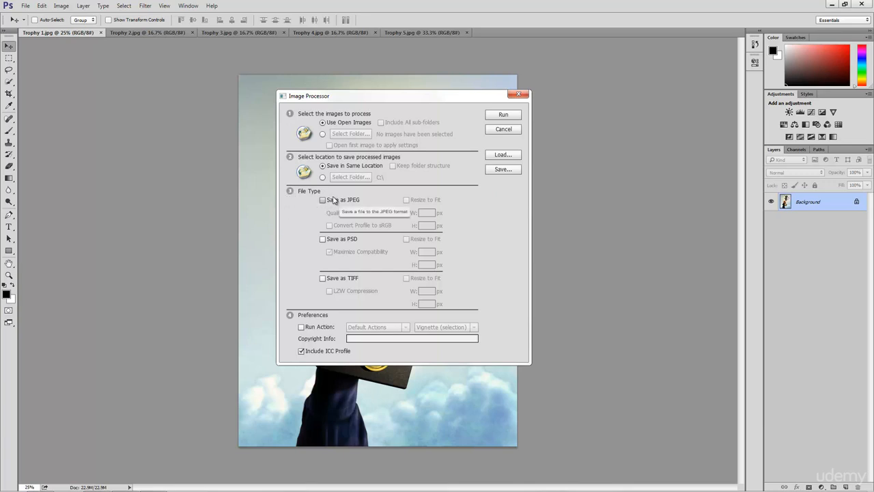
- Set the output file type to JPEG only, with quality 8
click(335, 280)
click(341, 240)
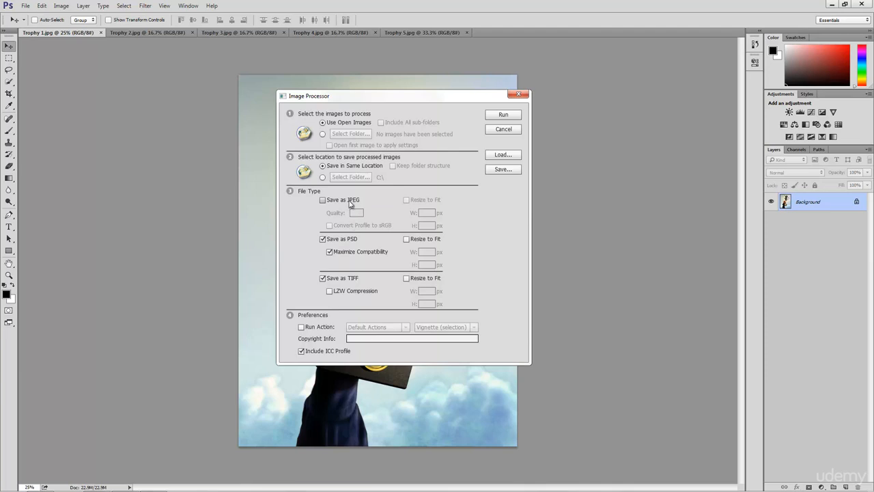
click(348, 201)
click(350, 278)
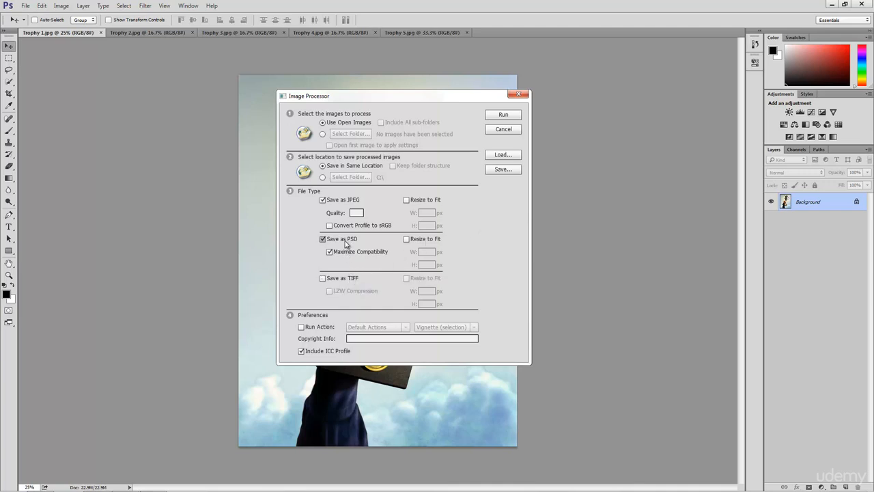
click(322, 238)
click(355, 213)
text(12)
drag(360, 213, 341, 212)
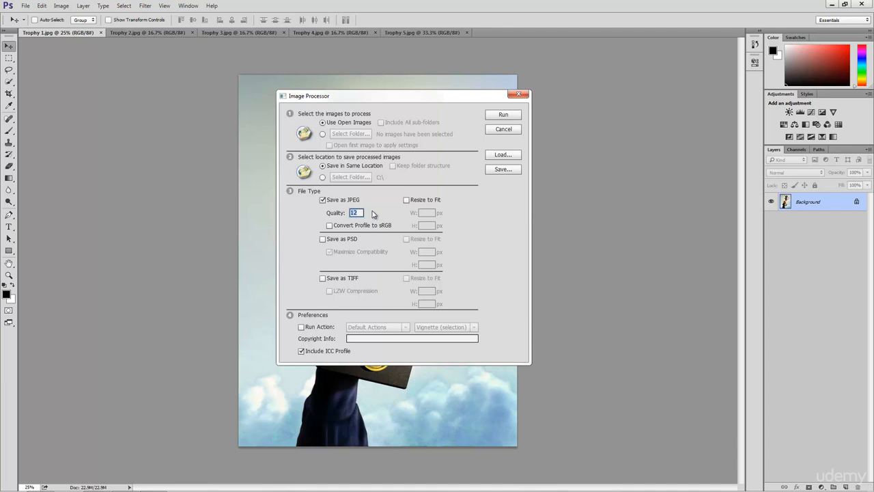
text(8)
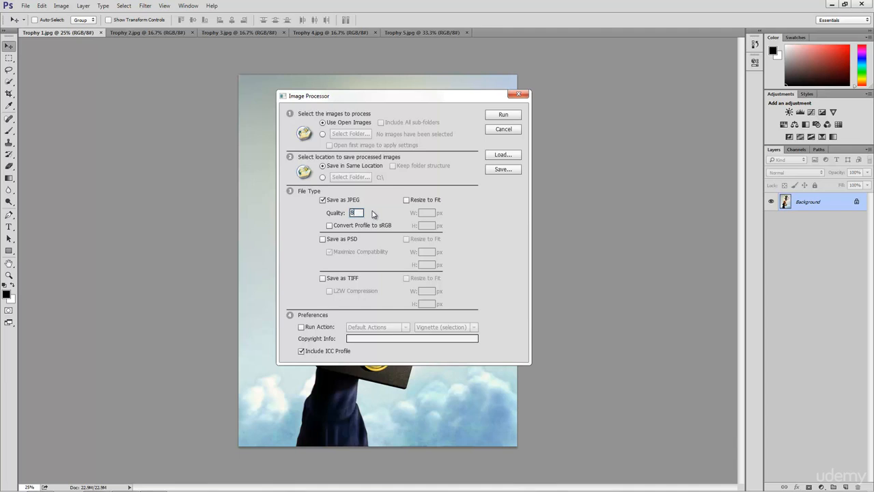
- Enable Resize to Fit for the JPEGs with width 500 px and height 500 px
click(406, 200)
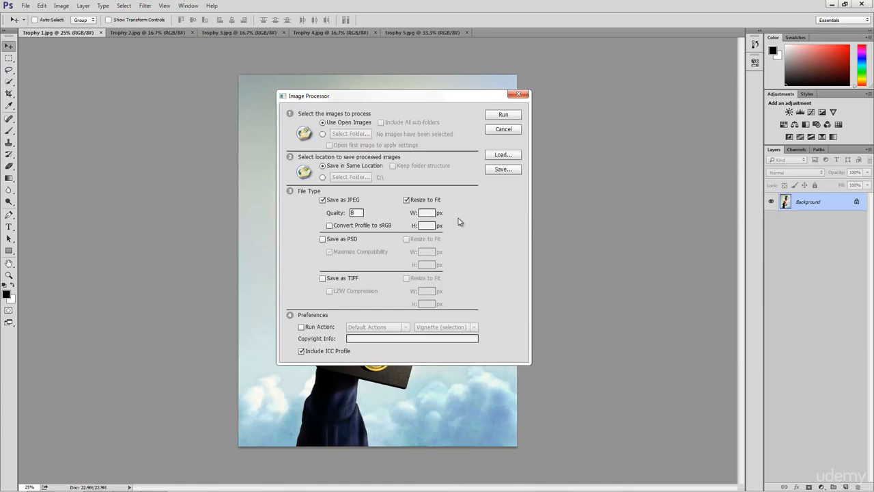
click(428, 212)
text(500)
click(426, 226)
text(500)
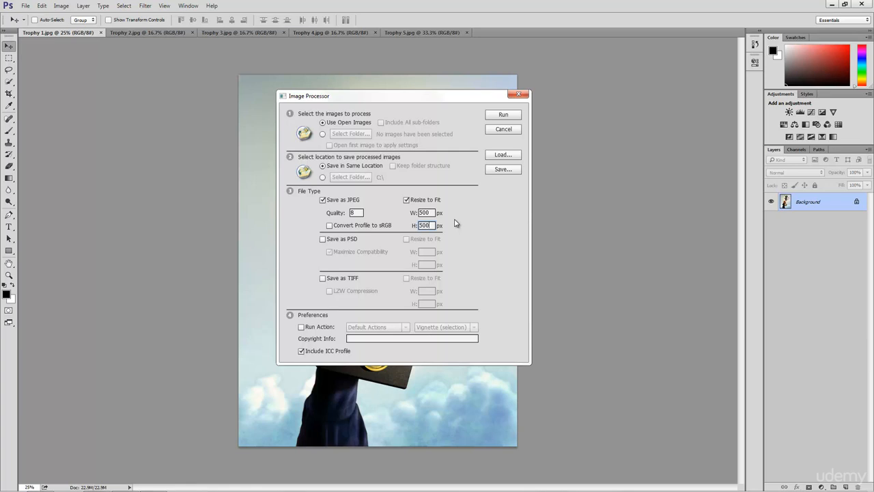
- Run the Image Processor without applying any action
click(308, 327)
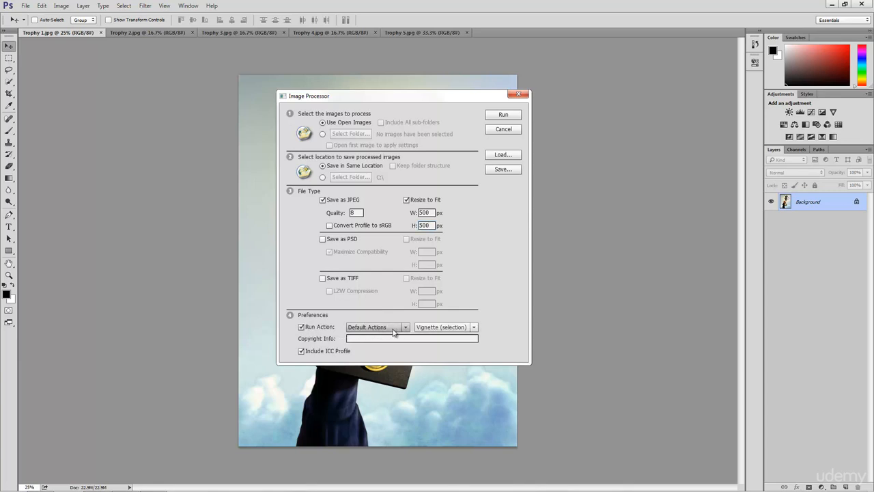
click(406, 328)
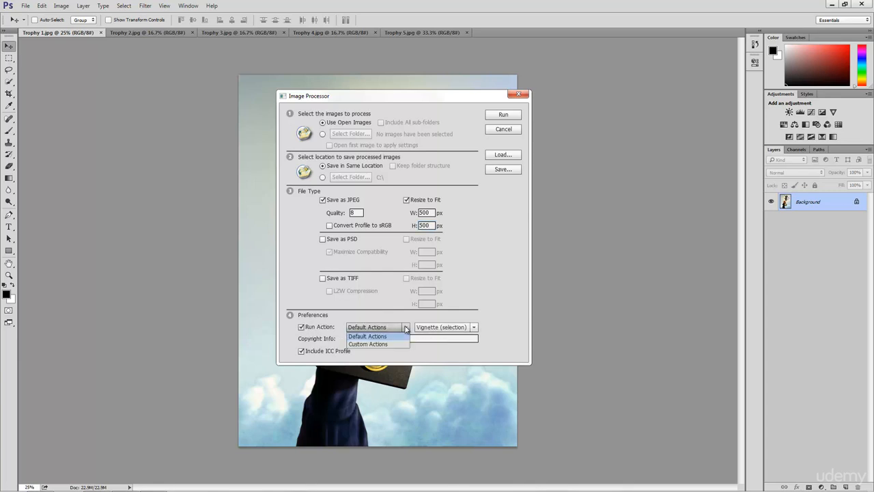
click(456, 327)
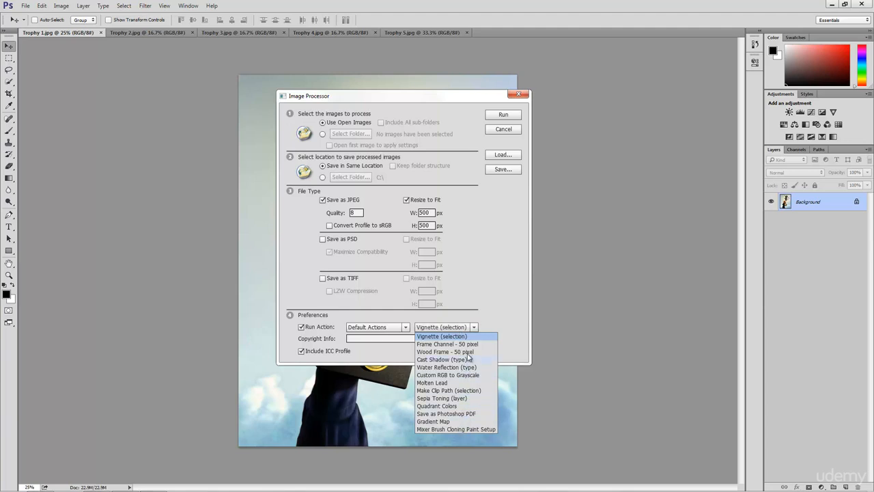
click(495, 322)
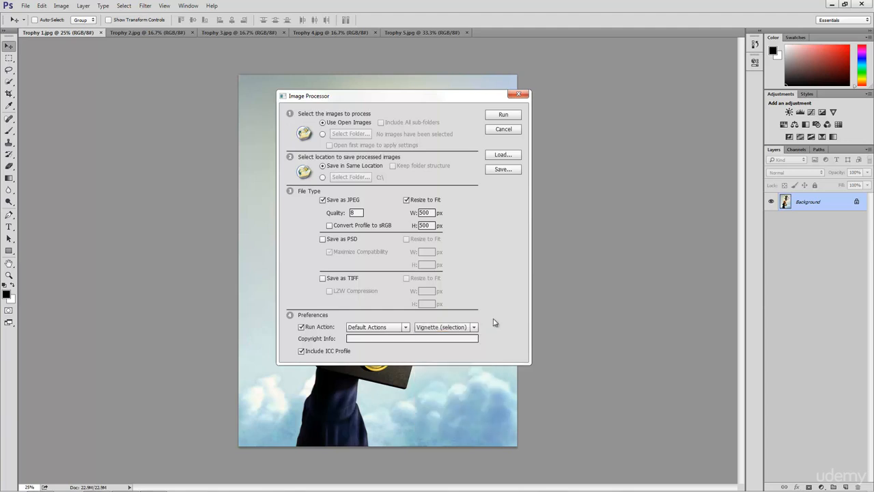
click(414, 340)
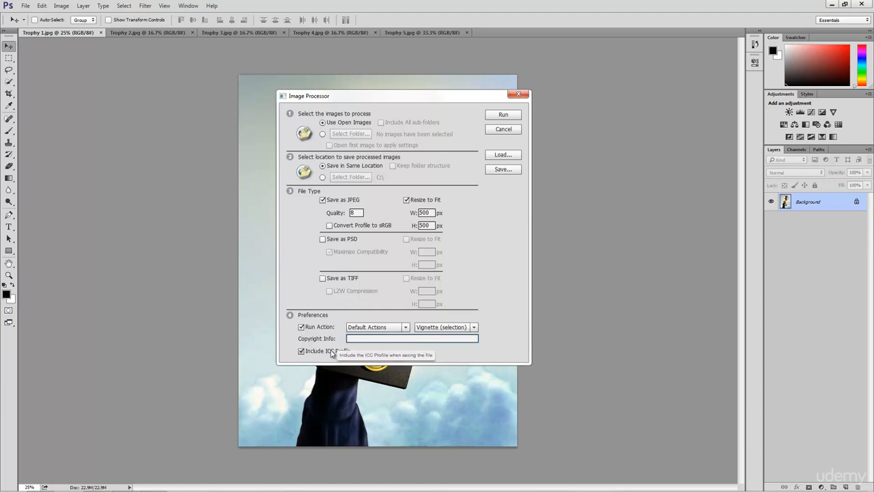
click(301, 328)
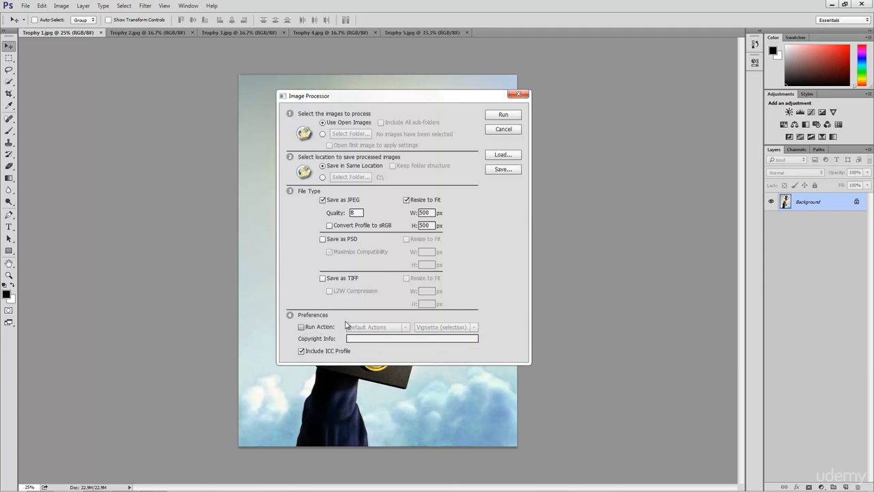
click(504, 114)
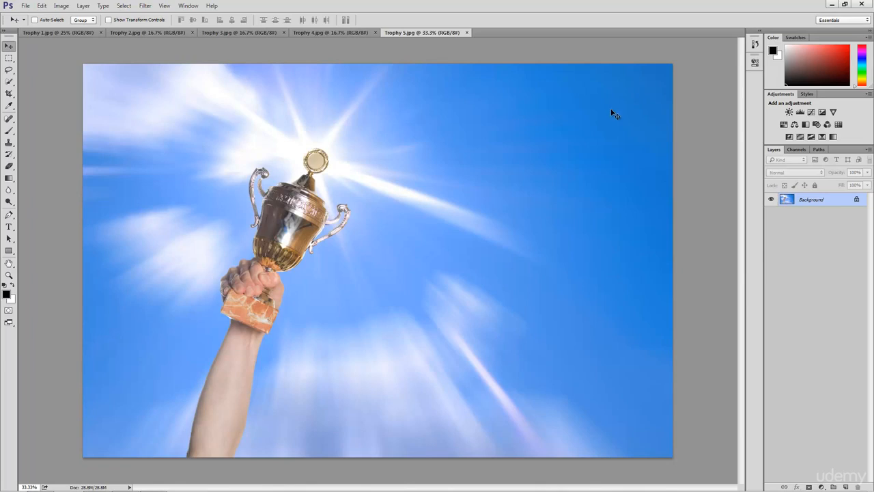
- Minimize Photoshop, switch to Windows Explorer, and open the JPEG output folder on the Desktop
click(831, 5)
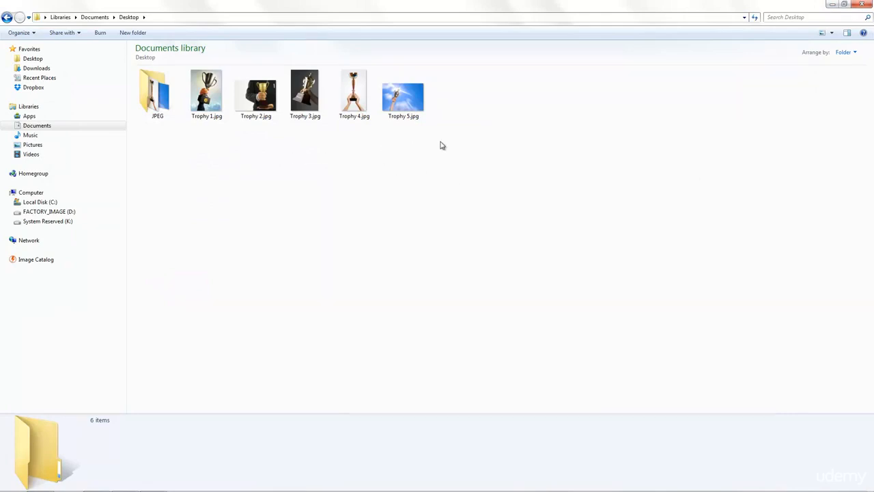
drag(456, 140, 211, 116)
click(209, 169)
click(211, 111)
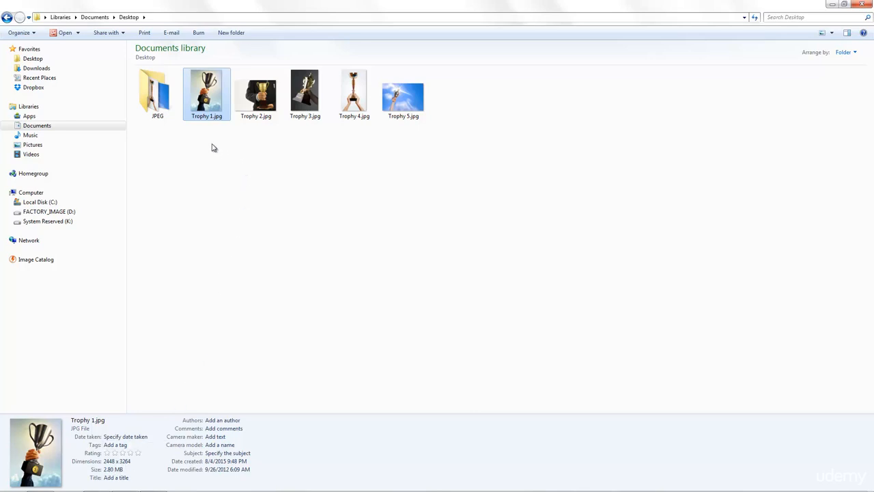
click(155, 112)
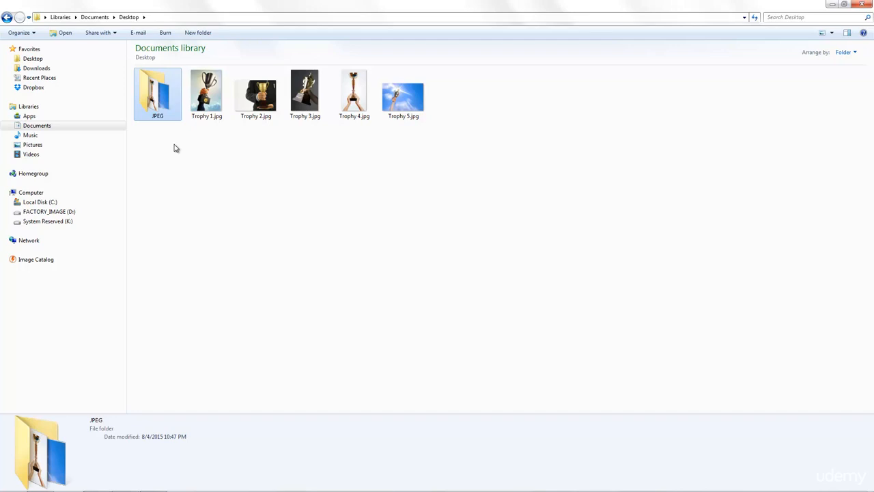
double_click(167, 115)
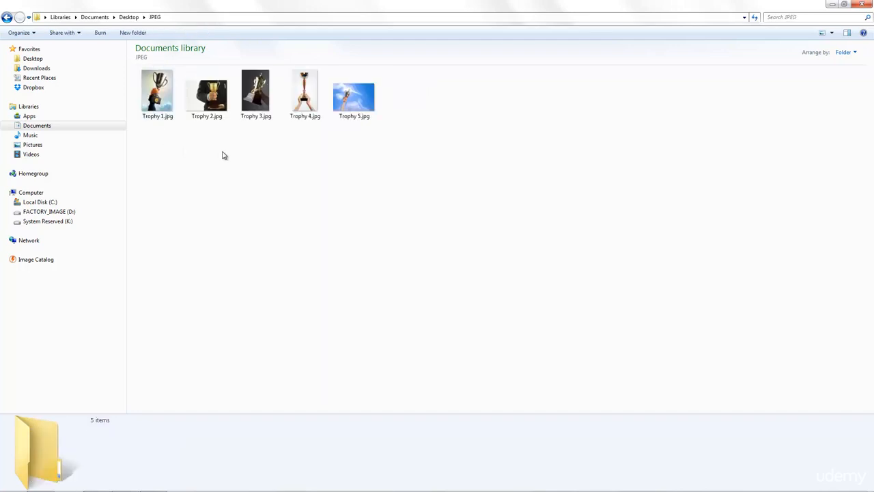
- Inspect the details of each resized trophy JPEG in the output folder, one by one
drag(187, 148, 326, 152)
drag(384, 150, 150, 96)
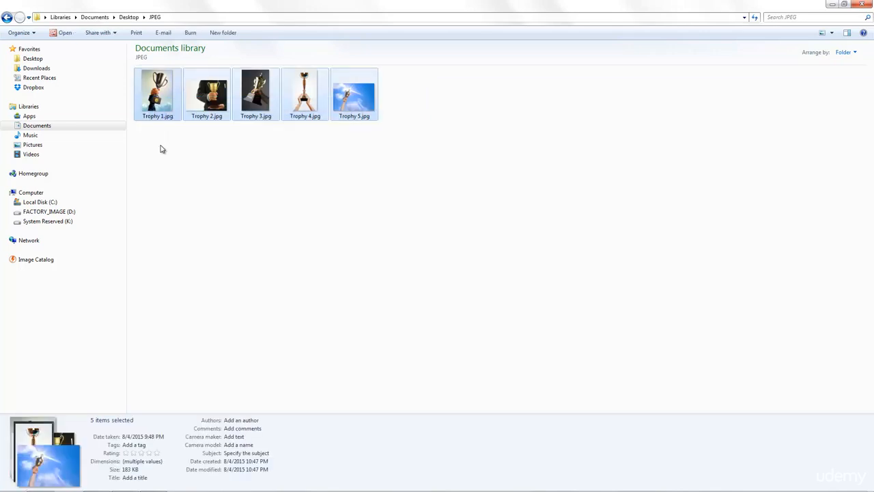
click(161, 149)
click(164, 116)
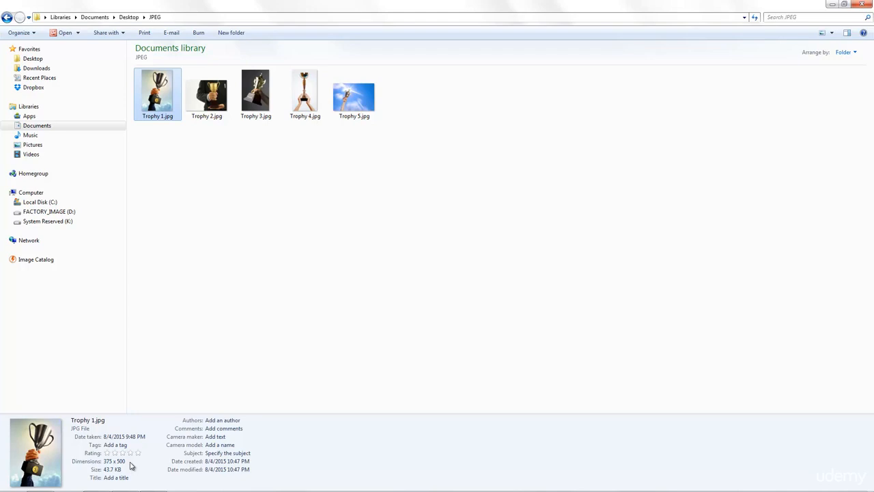
click(217, 108)
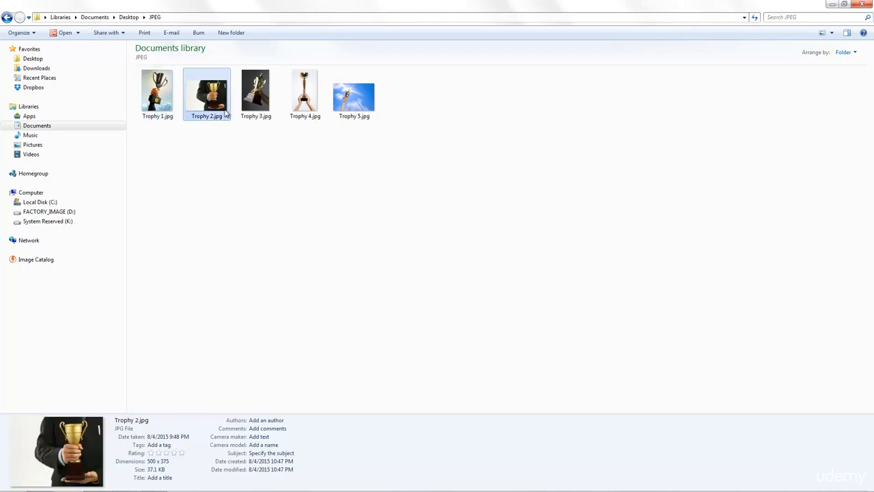
click(256, 108)
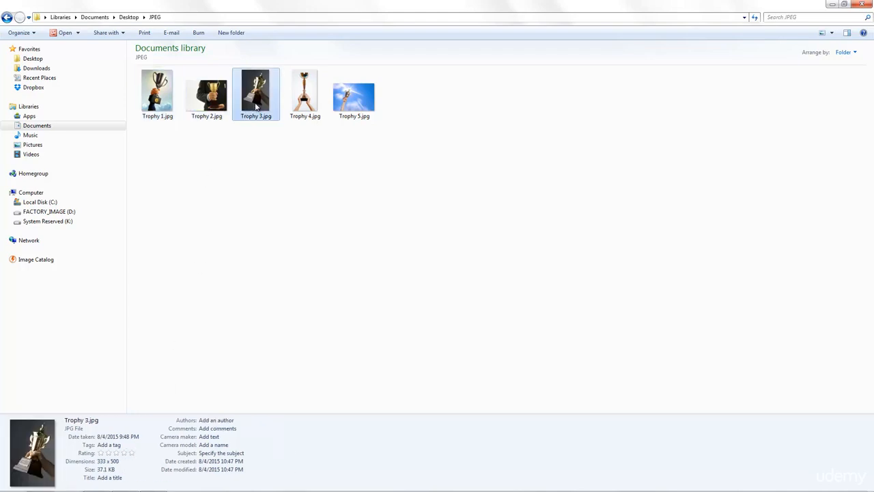
click(300, 104)
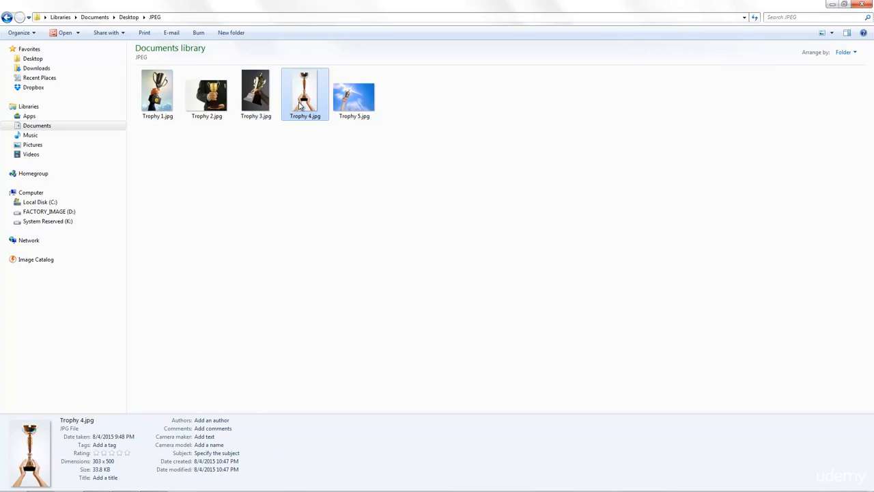
click(348, 104)
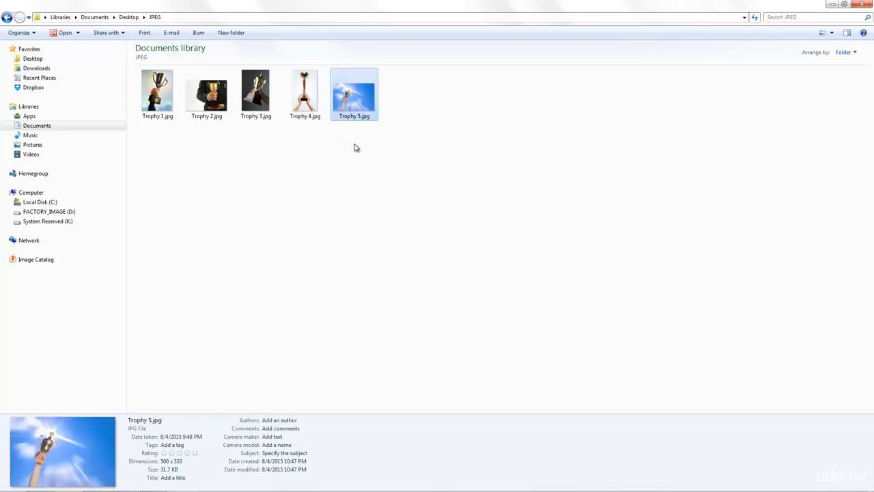
click(420, 155)
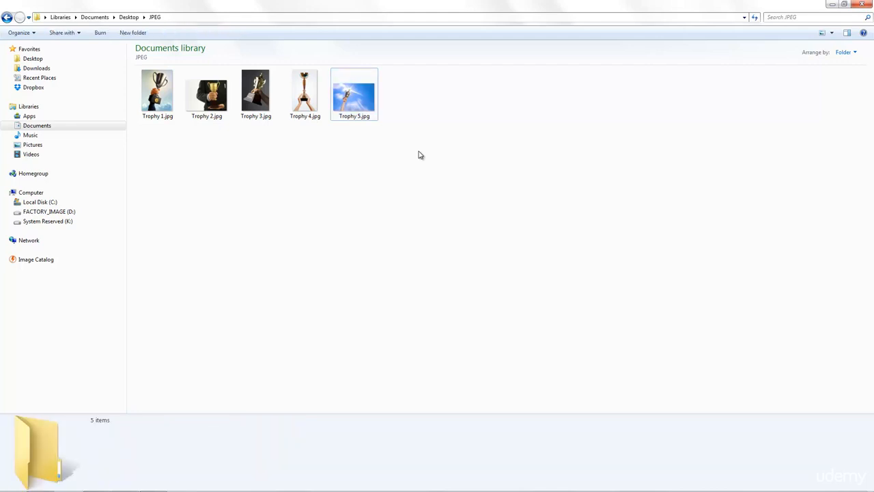